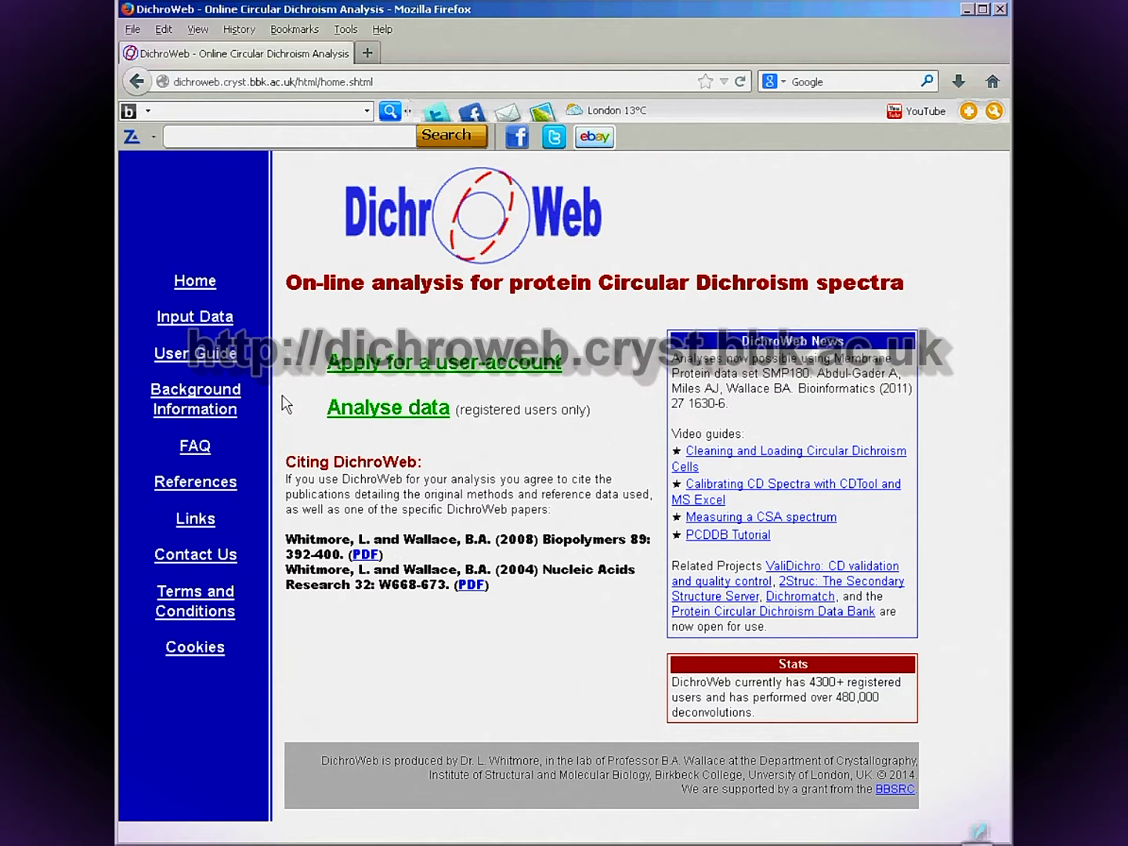
# Go from the user-account page back to Home and into the Input Data job form.
pyautogui.click(407, 368)
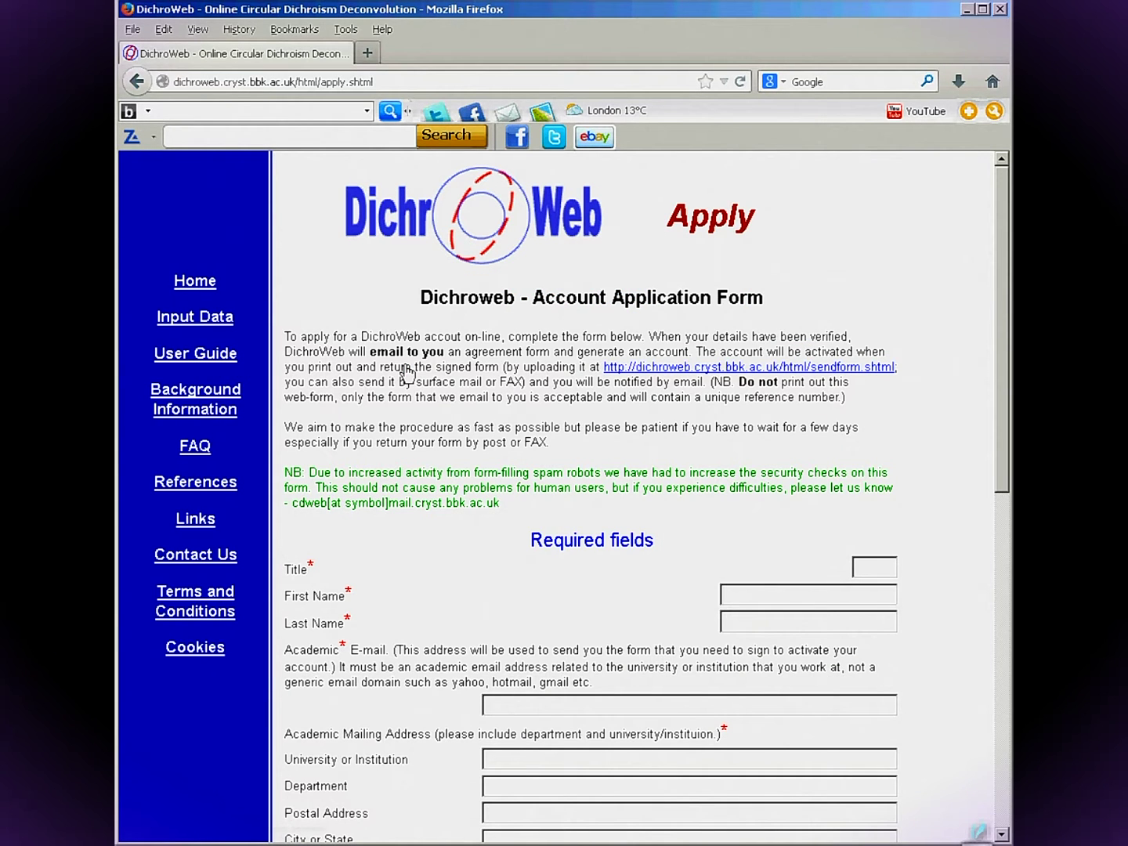
pyautogui.click(209, 288)
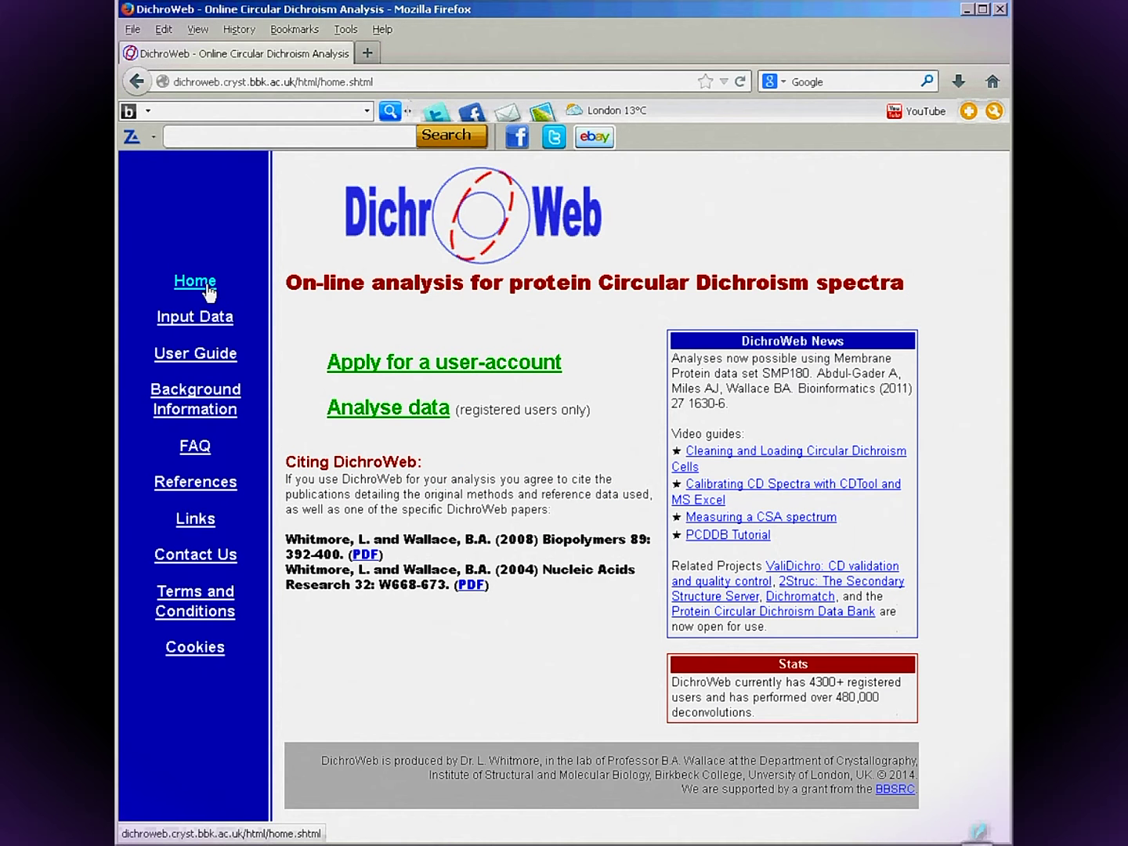
pyautogui.click(209, 324)
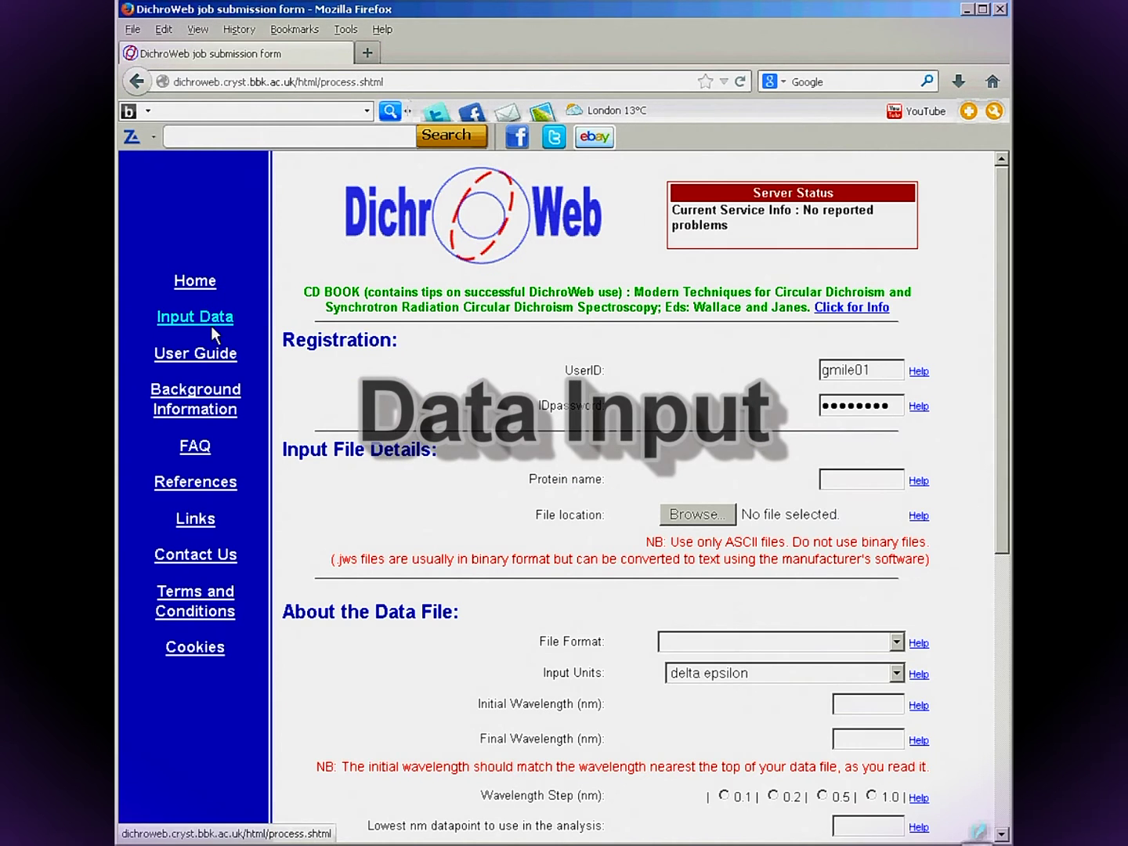
# Read the UserID help, return to the form and enter the account password.
pyautogui.click(919, 375)
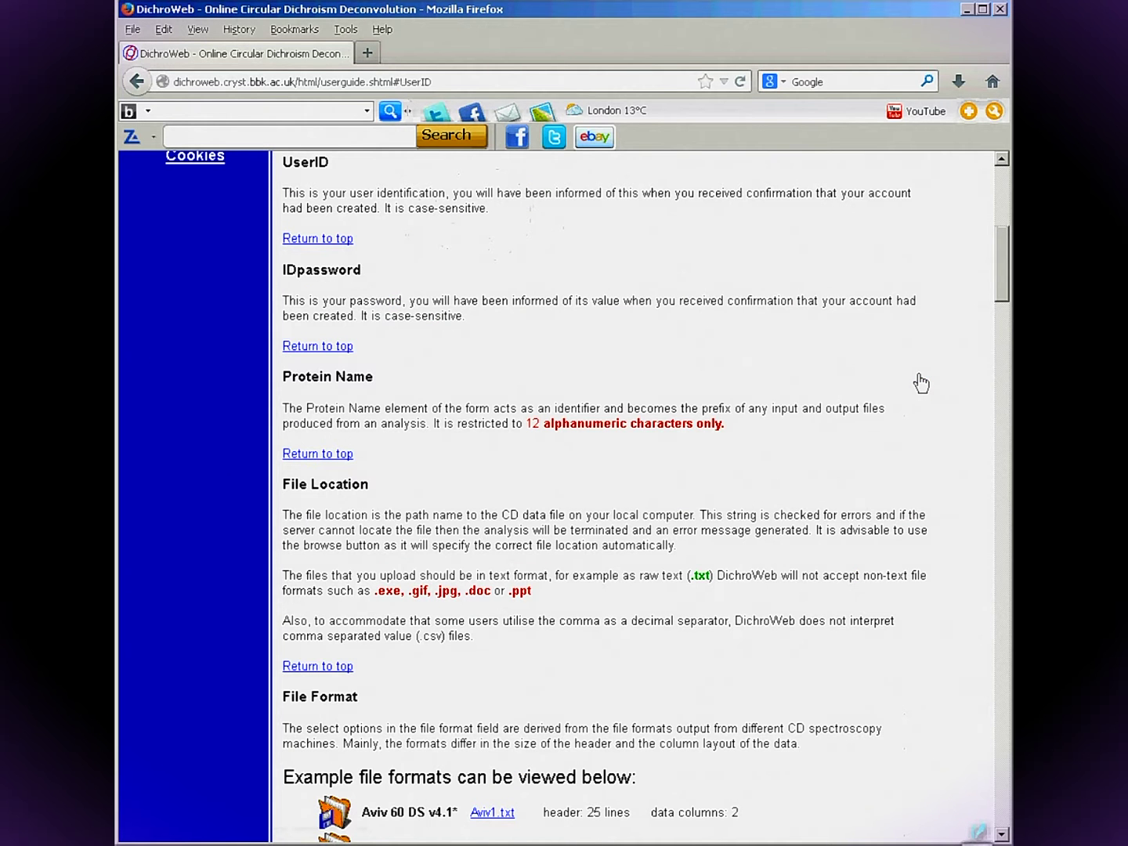
pyautogui.click(136, 82)
pyautogui.click(851, 406)
pyautogui.write('password1')
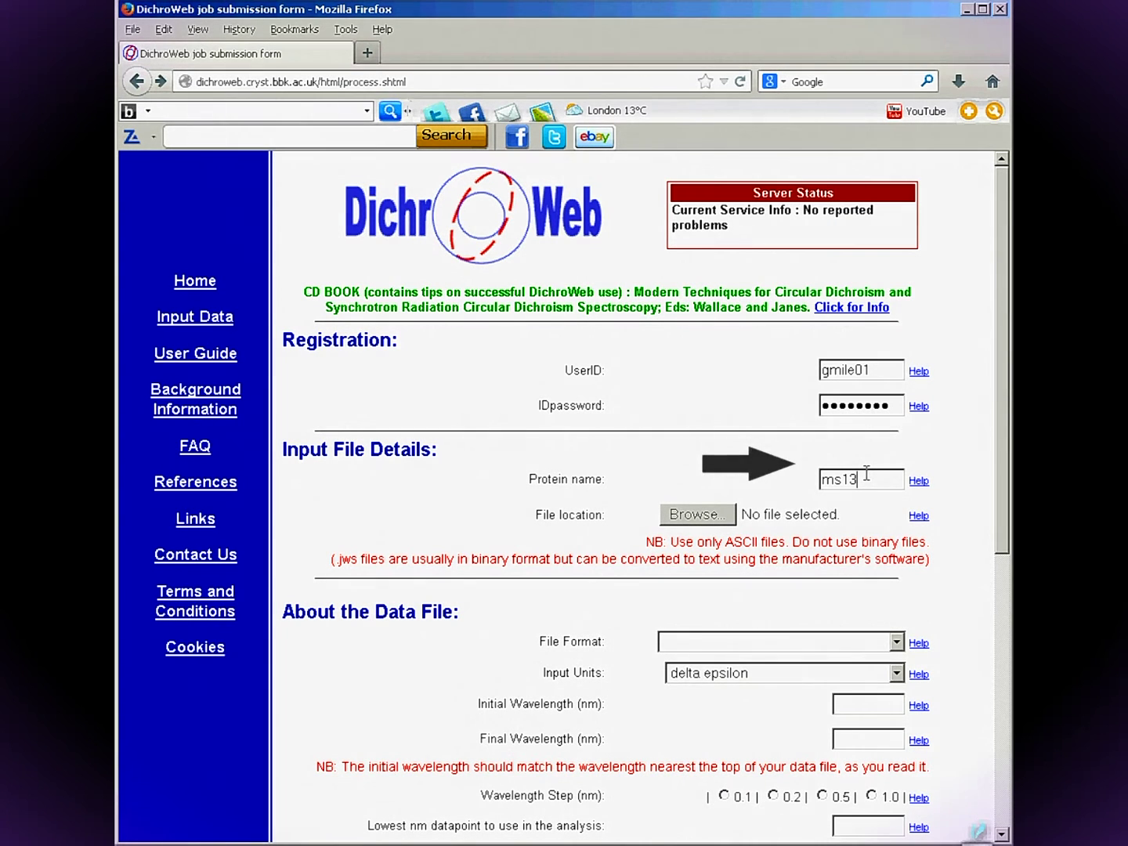
# Attach the data file ss09286.gen to the job form for protein ms13.
pyautogui.click(694, 515)
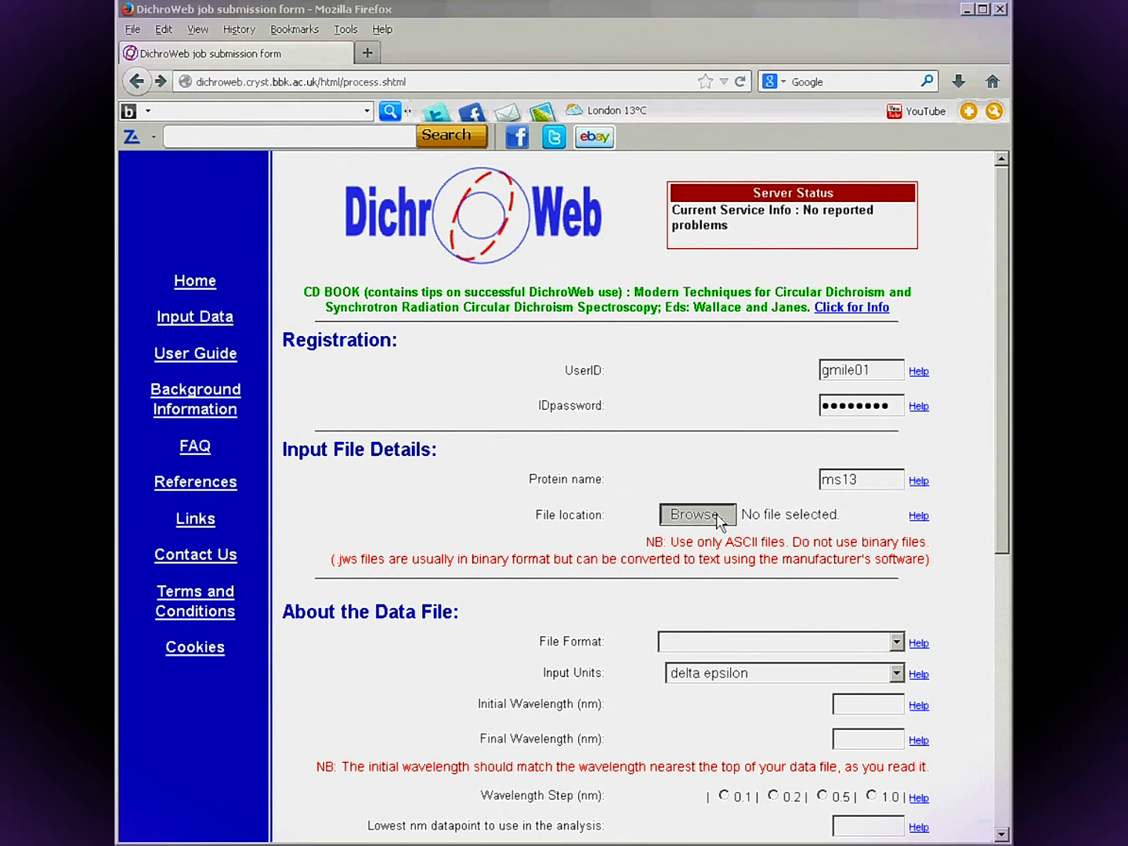
pyautogui.click(351, 228)
pyautogui.doubleClick(349, 230)
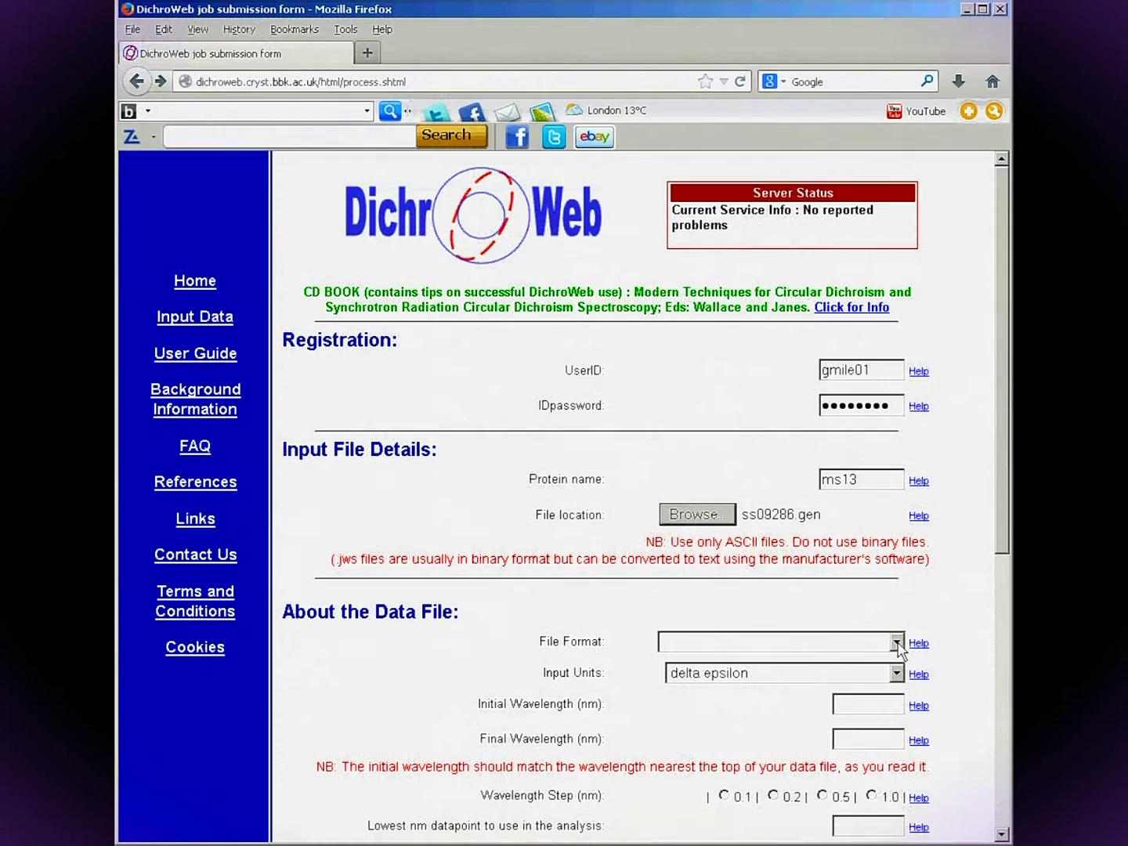
# After checking the ss09286.gen columns in WordPad, show the File Format choices.
pyautogui.click(897, 643)
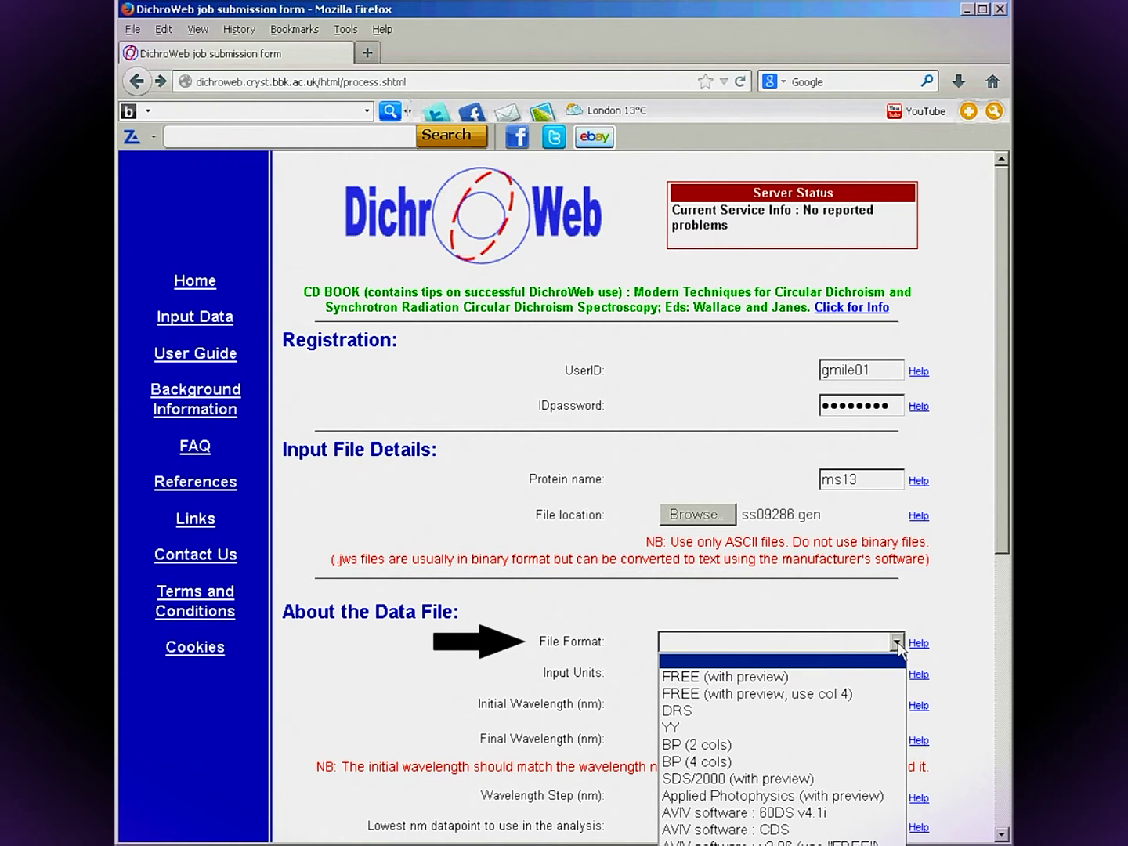
# Set the file format to FREE (with preview, use col 4) and keep delta epsilon units.
pyautogui.click(852, 699)
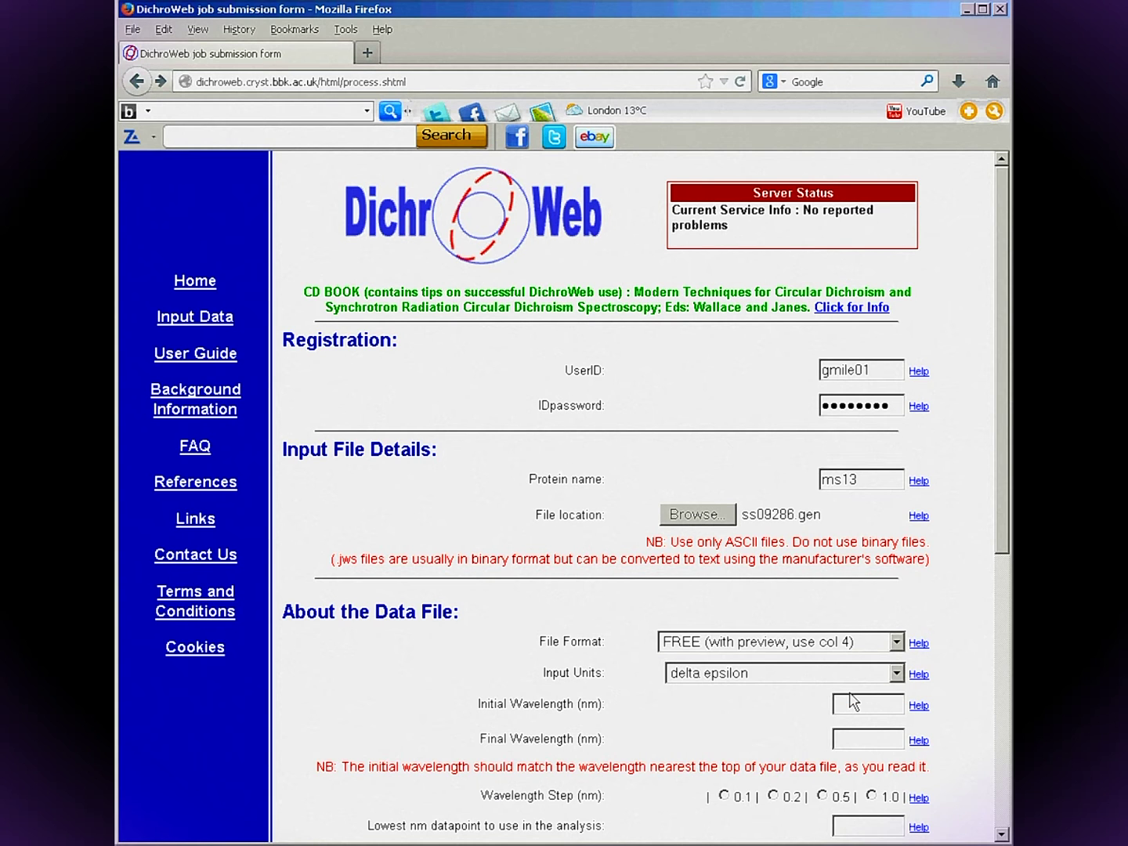
pyautogui.click(897, 676)
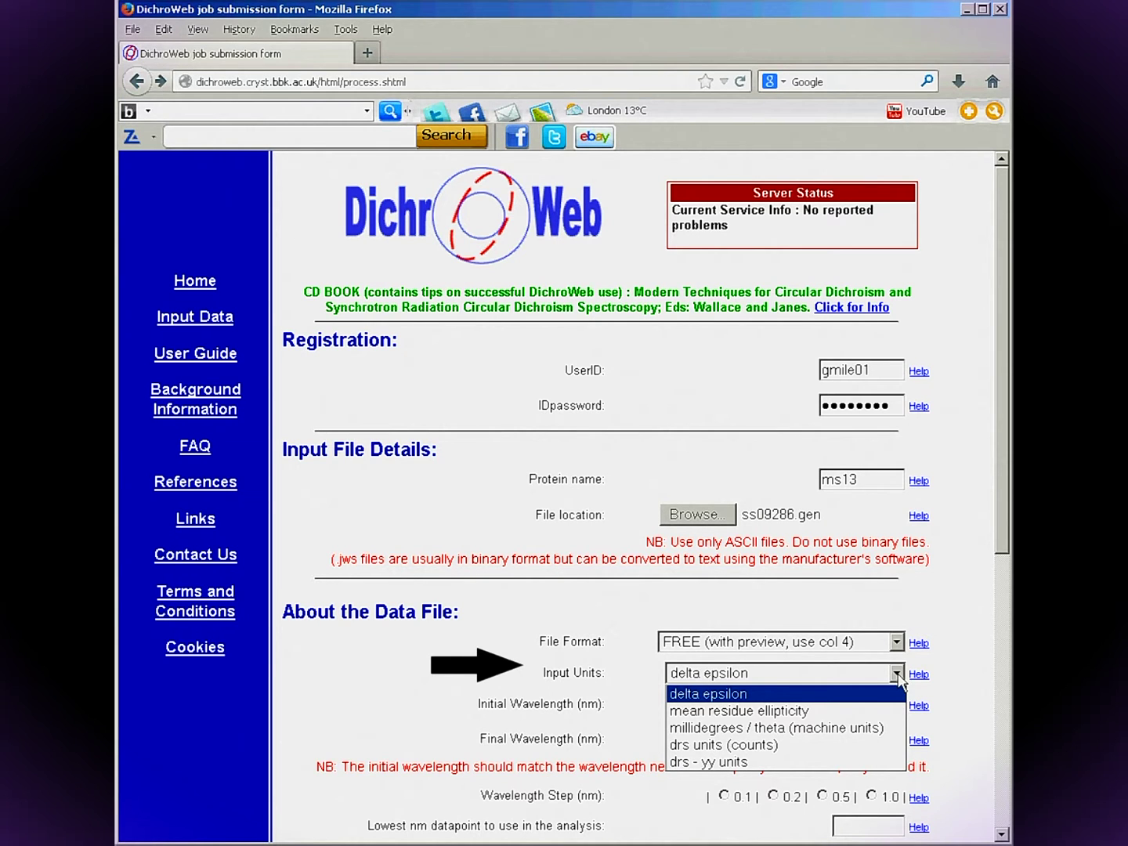
pyautogui.click(898, 676)
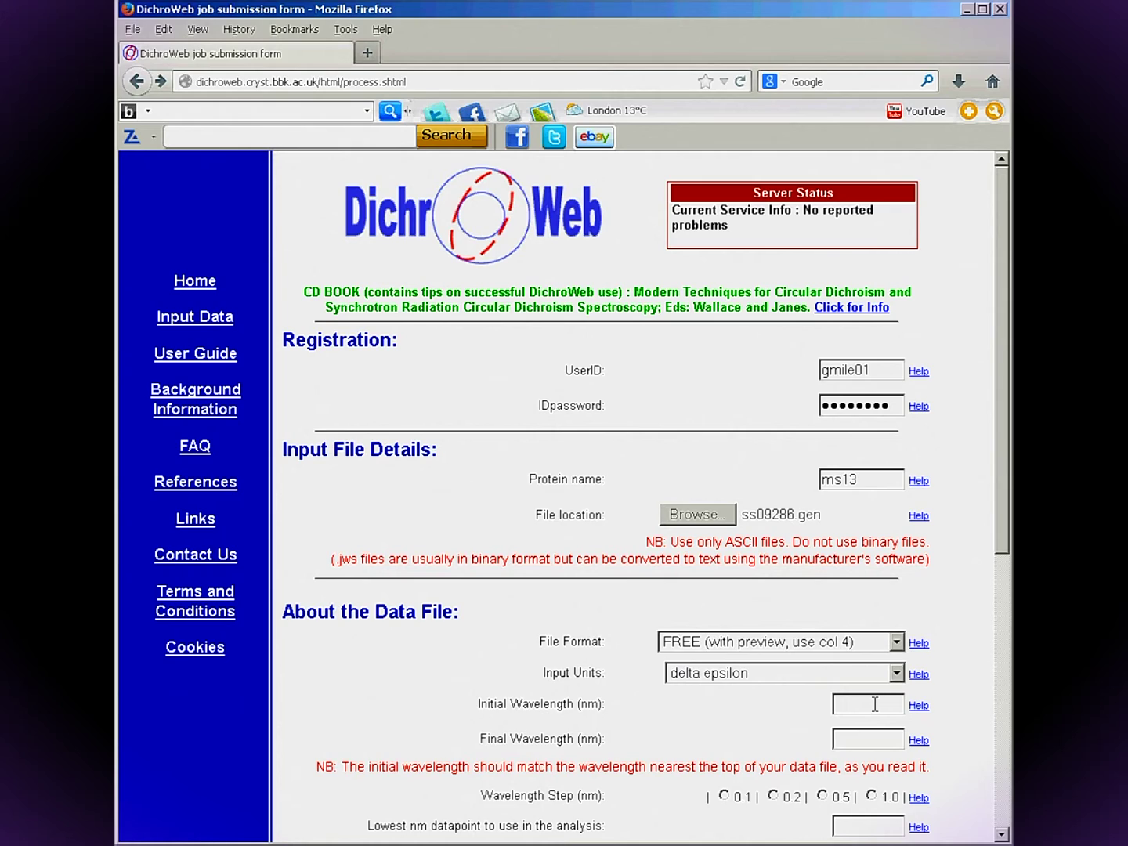
# Set wavelengths from 280 to 175 nm with a 1.0 nm step.
pyautogui.click(875, 704)
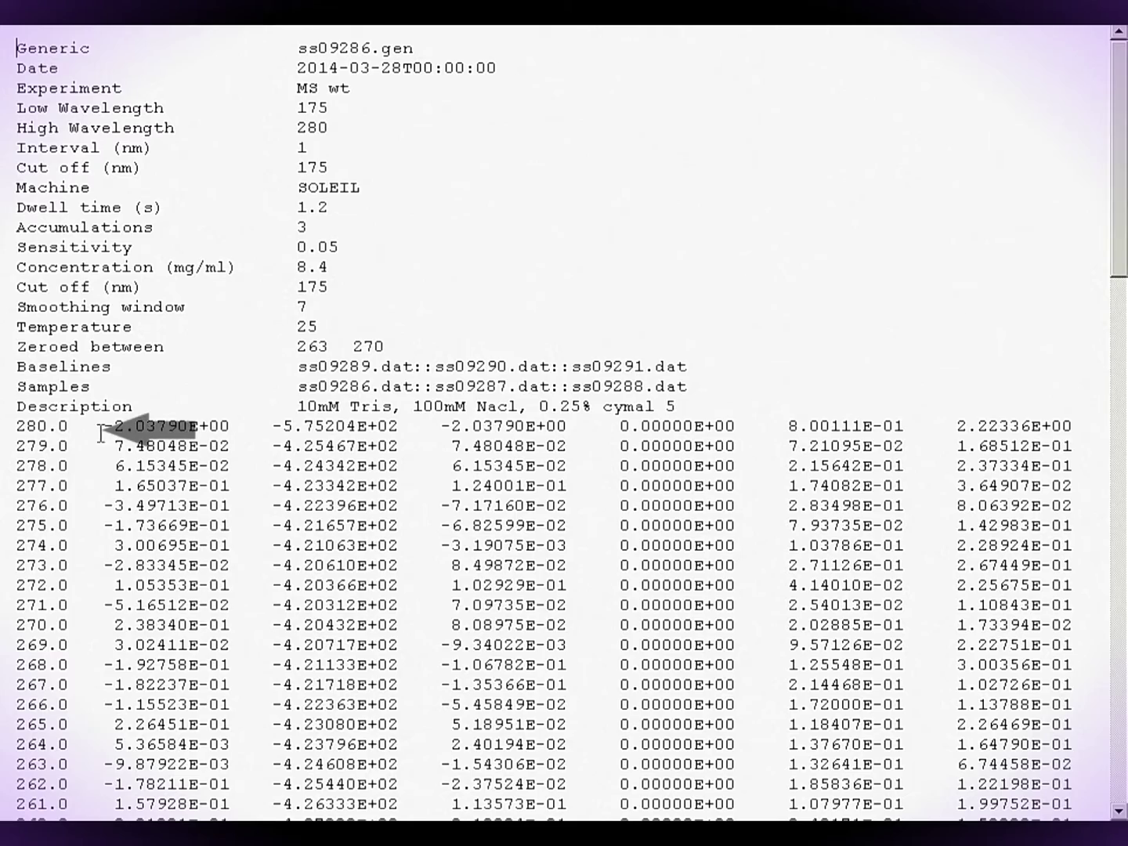
pyautogui.moveTo(1117, 272)
pyautogui.mouseDown()
pyautogui.moveTo(1116, 415)
pyautogui.moveTo(1061, 746)
pyautogui.moveTo(1116, 776)
pyautogui.mouseUp()
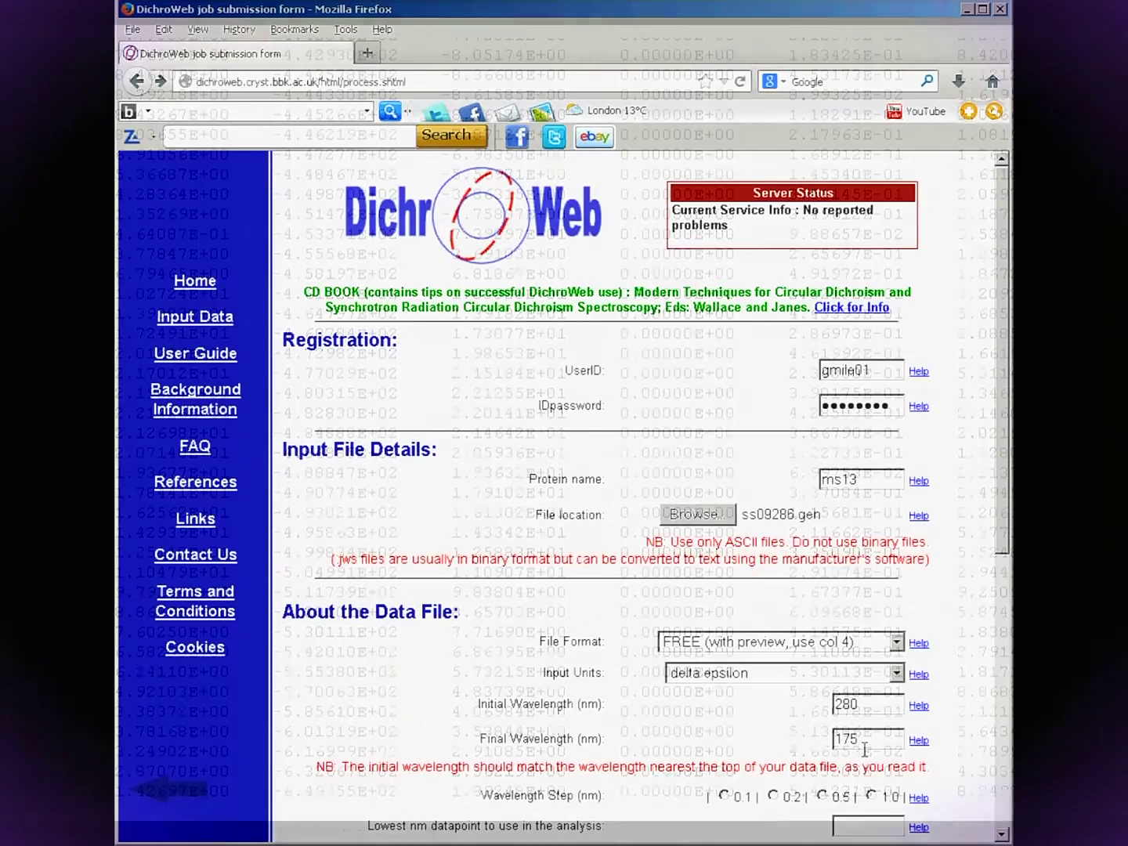
pyautogui.click(870, 794)
pyautogui.moveTo(1002, 493); pyautogui.dragTo(995, 744)
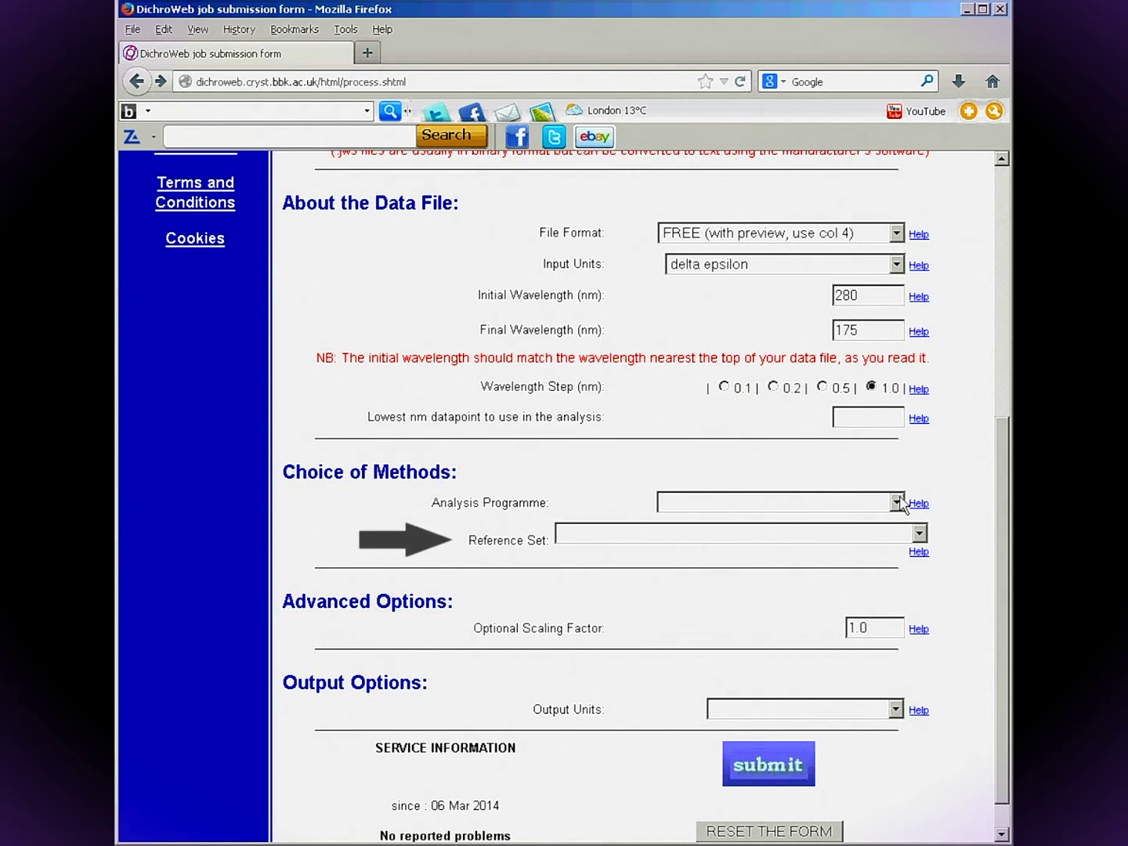
# Show the Reference Set dropdown options.
pyautogui.click(921, 535)
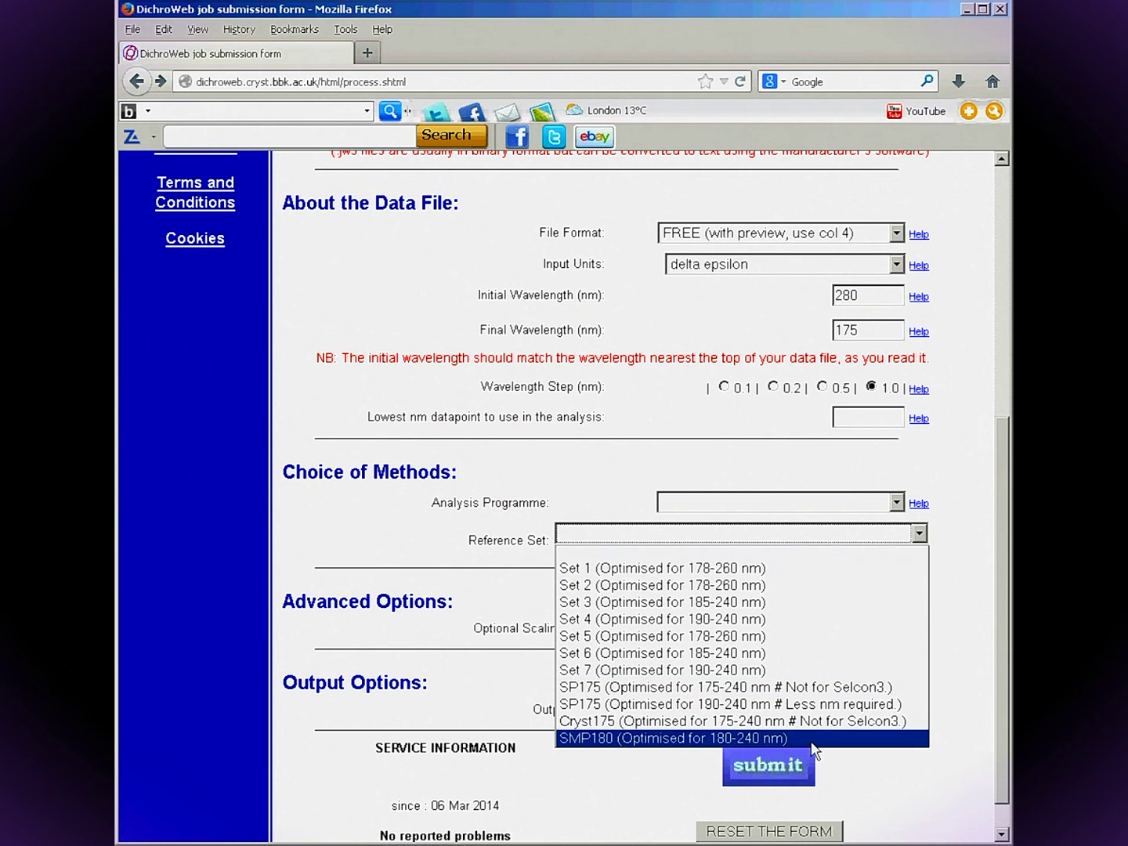
# Choose SMP180, lowest datapoint 180 nm, CONTIN programme and delta epsilon output units.
pyautogui.click(808, 741)
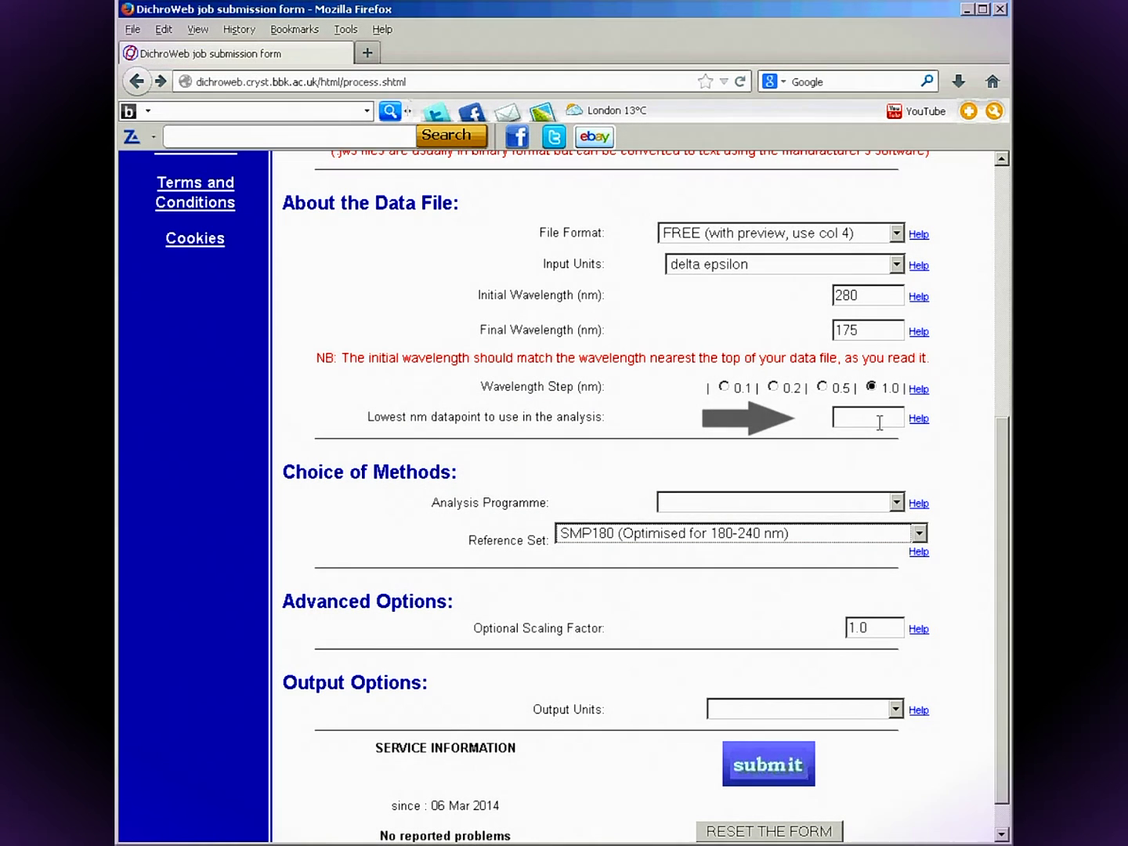
pyautogui.click(879, 421)
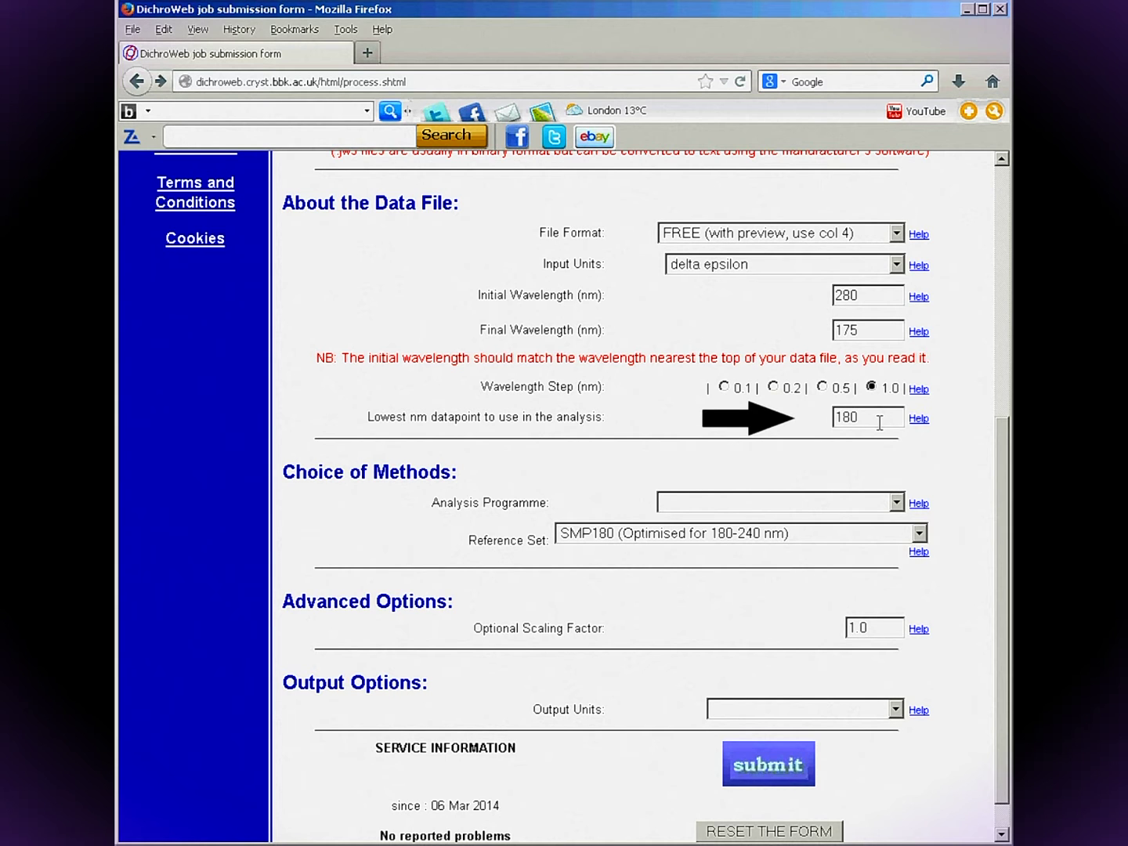
pyautogui.click(896, 503)
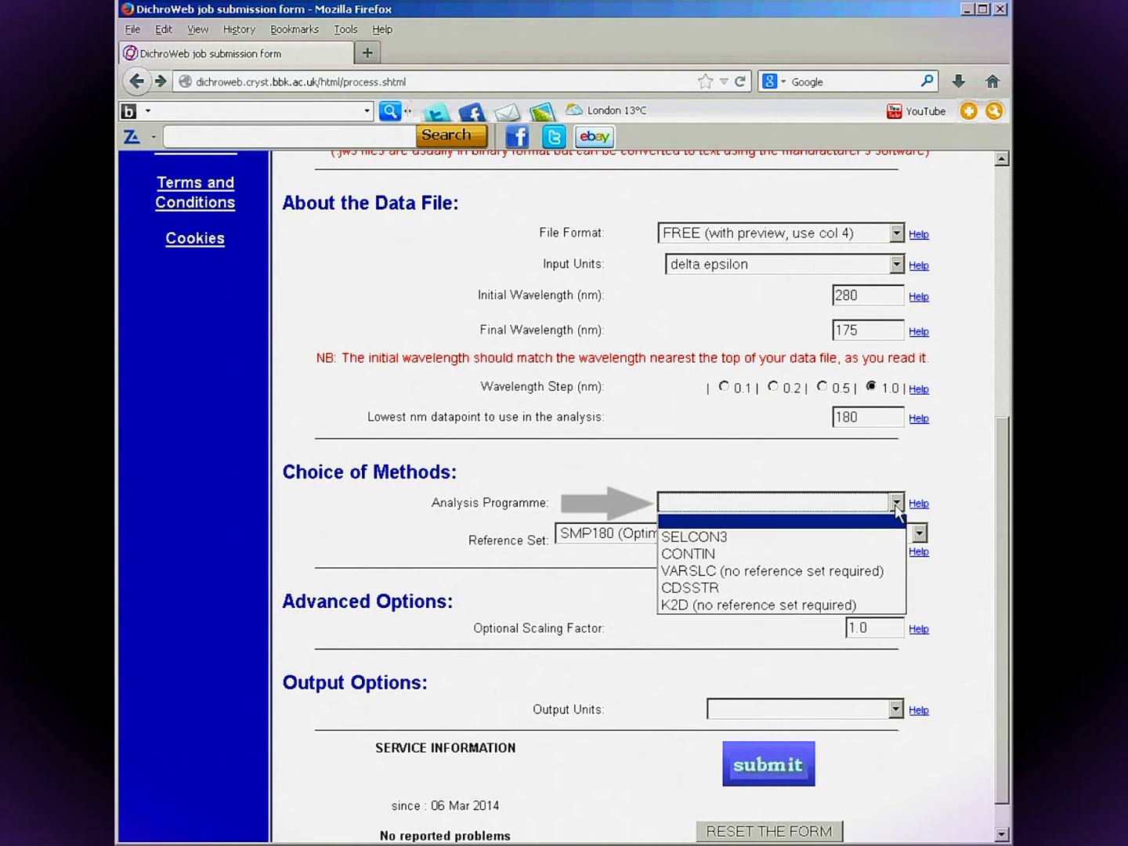
pyautogui.click(876, 554)
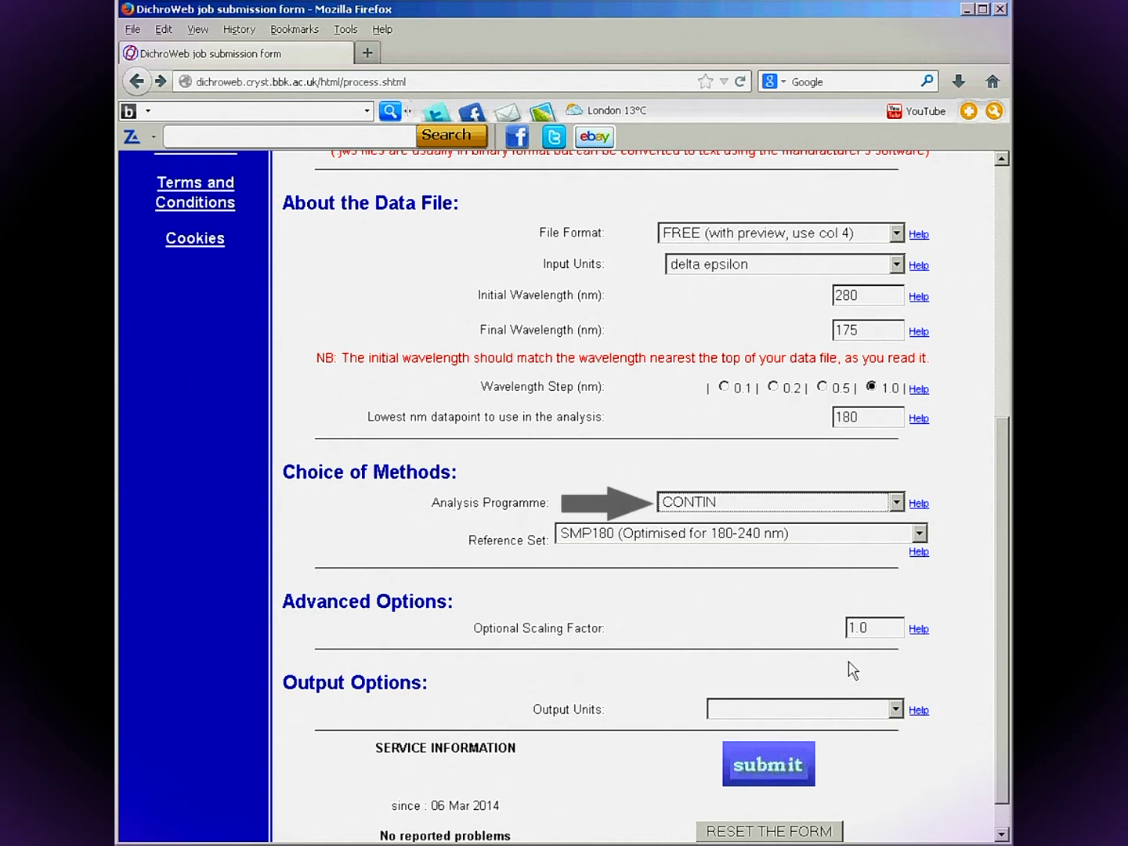
pyautogui.click(897, 714)
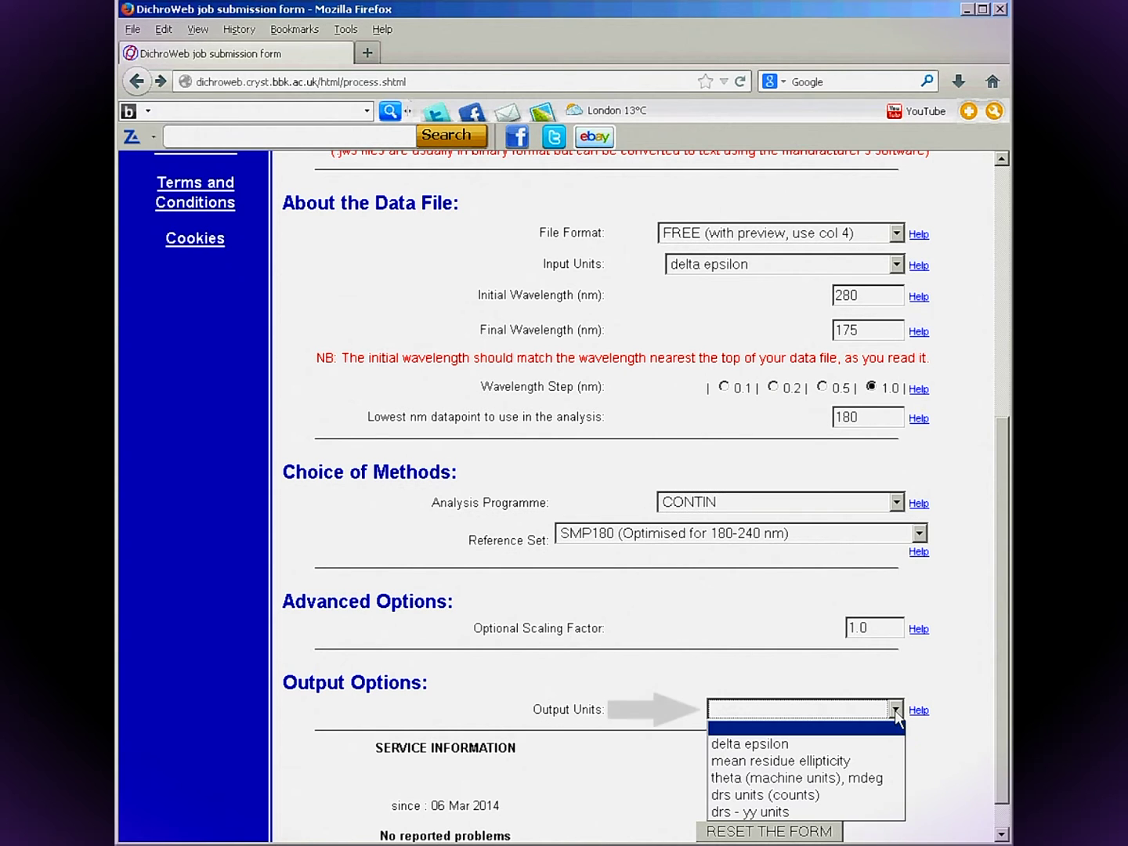
pyautogui.click(877, 751)
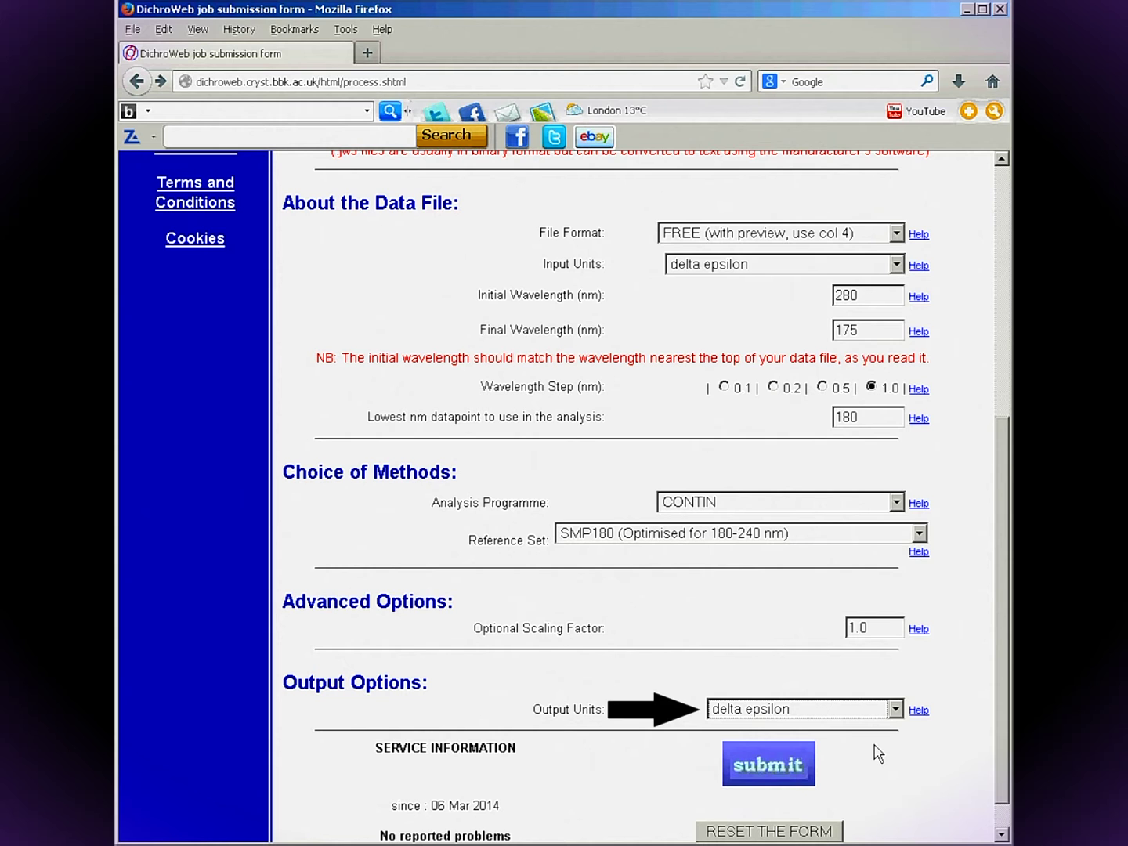
# Submit the ms13 job, confirm the spectrum for CONTIN, and open Extended Results.
pyautogui.click(767, 766)
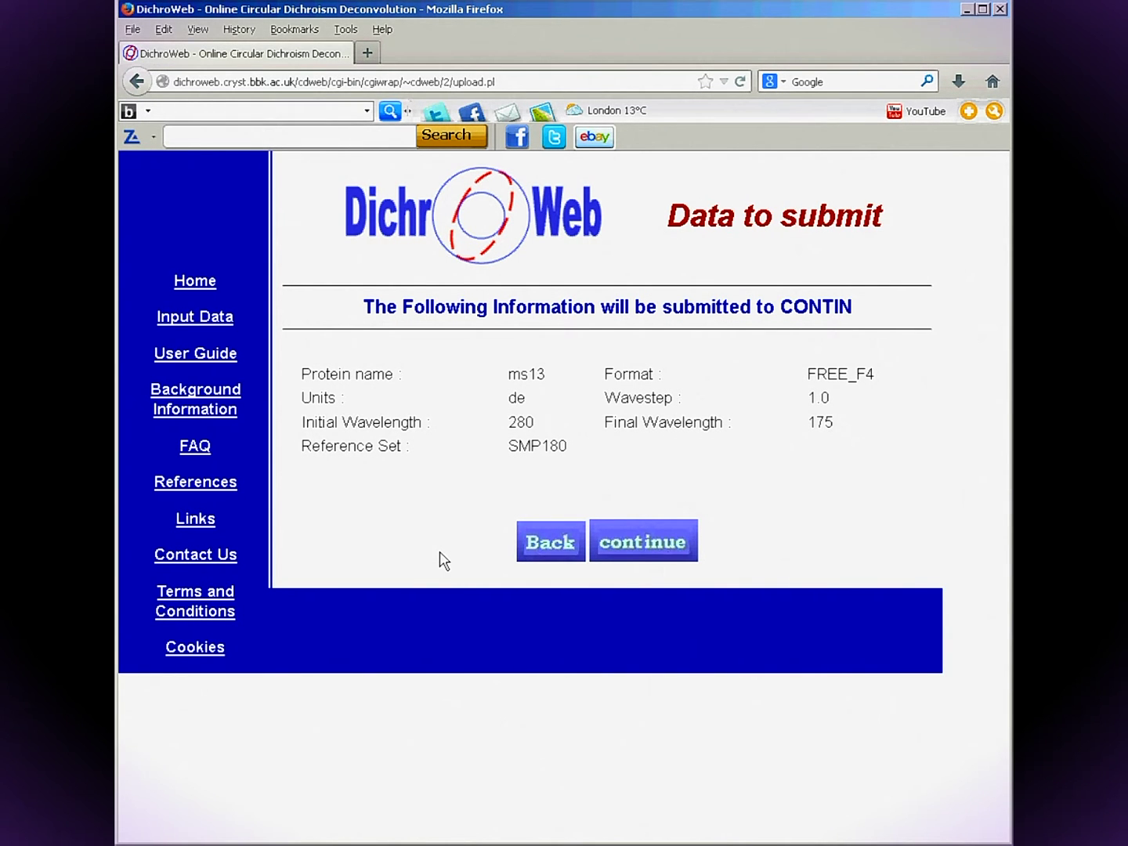
pyautogui.click(646, 543)
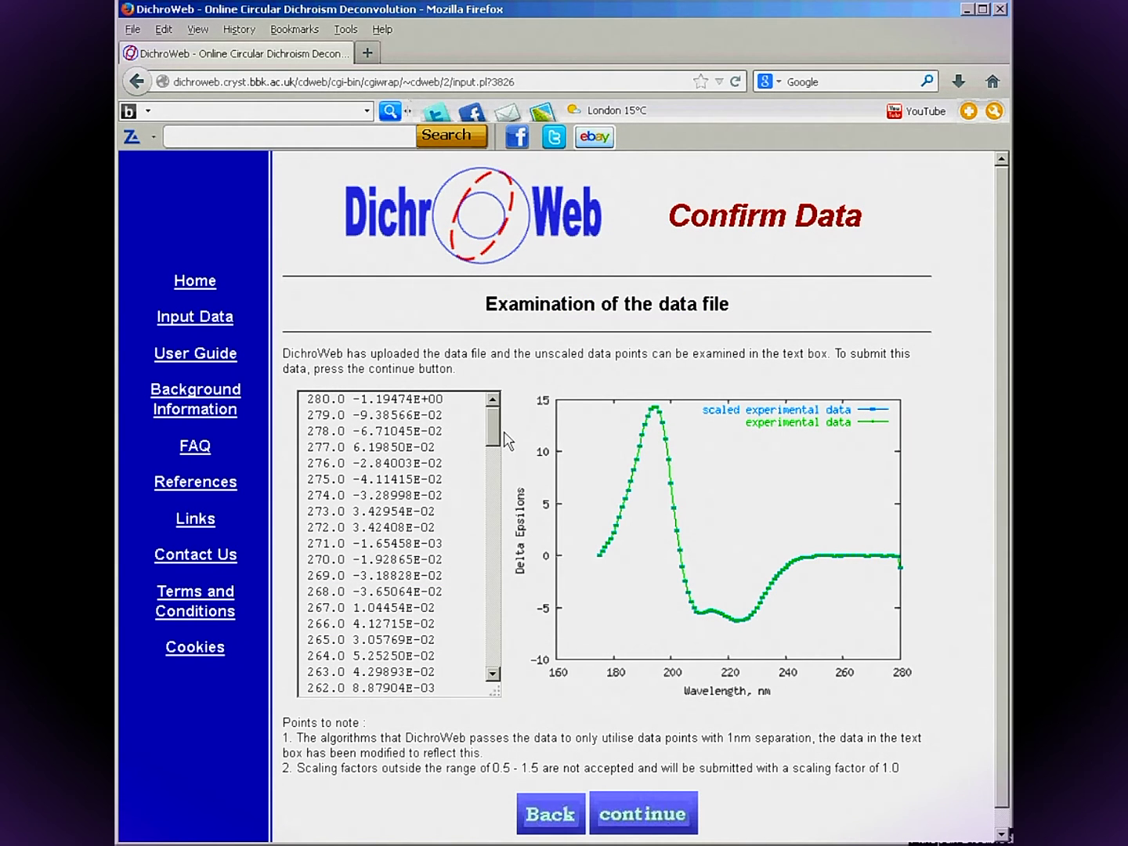
pyautogui.moveTo(494, 442)
pyautogui.mouseDown()
pyautogui.moveTo(489, 667)
pyautogui.moveTo(486, 434)
pyautogui.mouseUp()
pyautogui.click(652, 822)
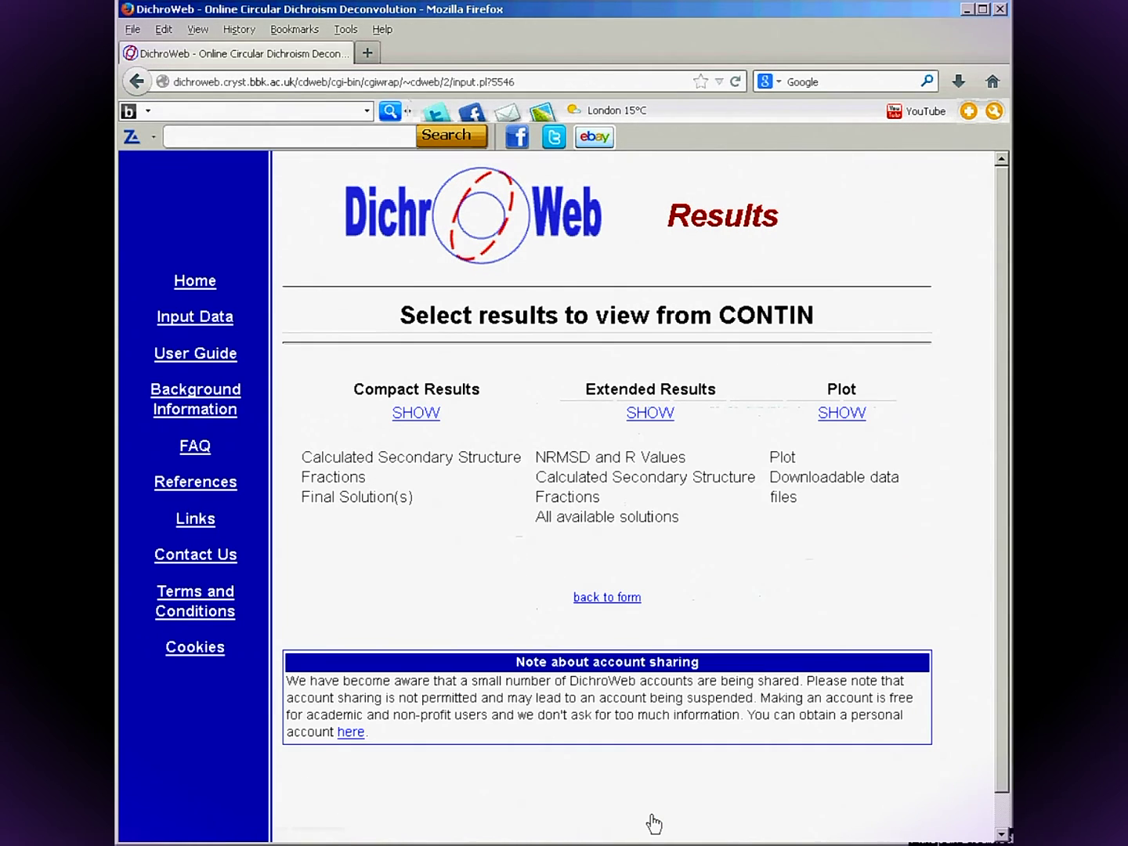
pyautogui.click(656, 414)
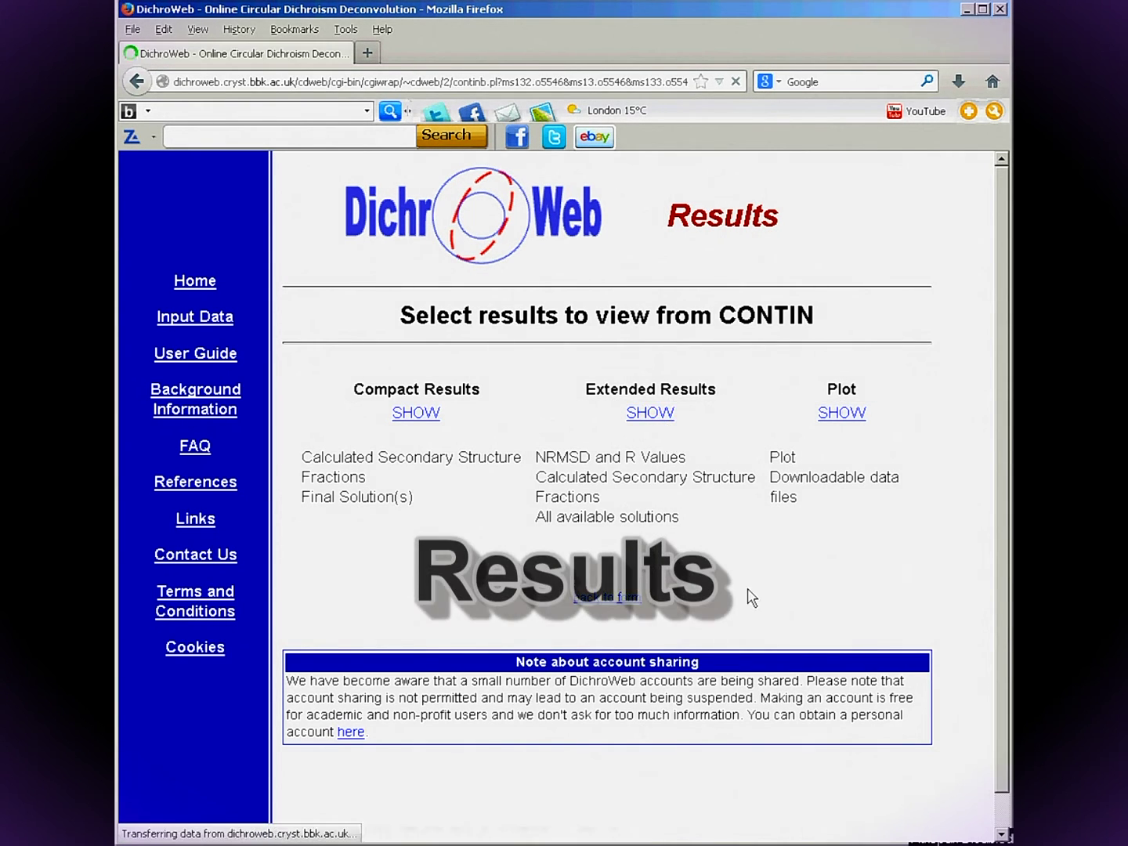